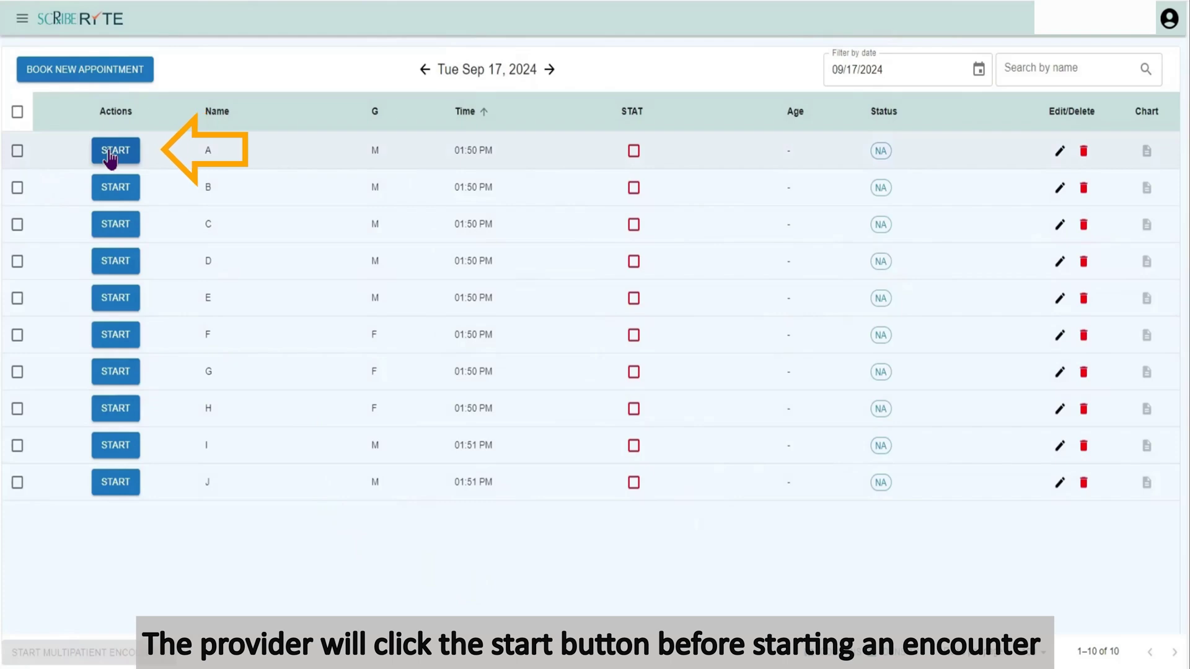
Start the Listening session for patient A's encounter from the appointment list
{"action": "left_click", "coordinate": [112, 152]}
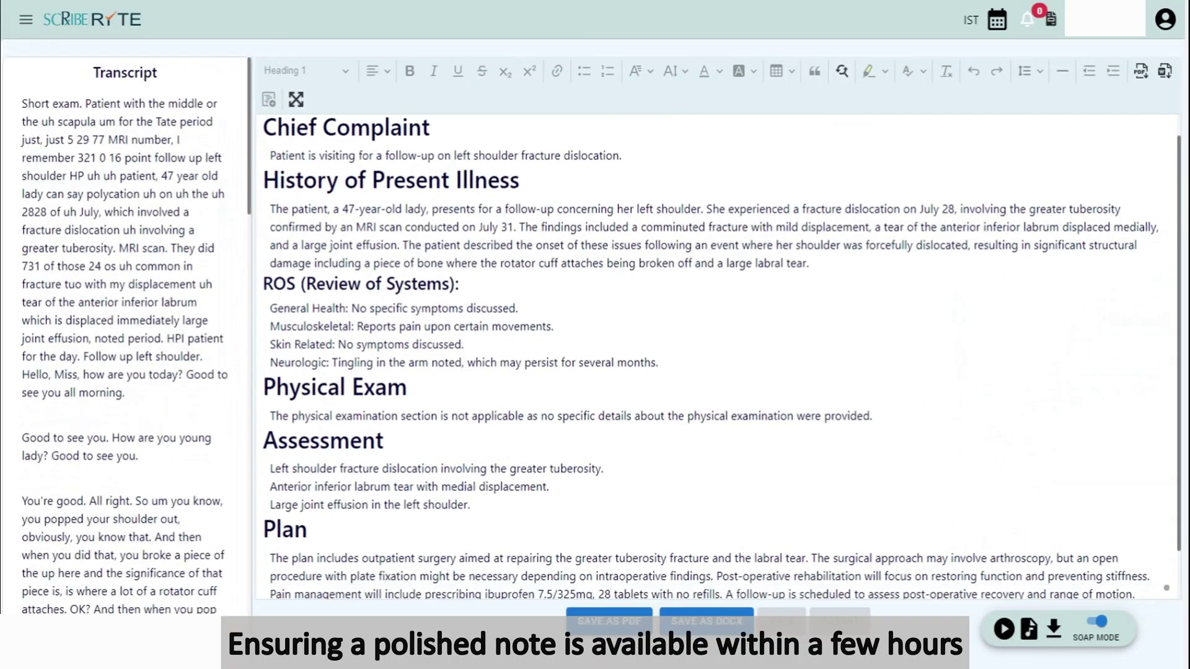
{"action": "scroll", "coordinate": [1004, 333], "scroll_direction": "down", "scroll_amount": 1}
{"action": "scroll", "coordinate": [1004, 333], "scroll_direction": "up", "scroll_amount": 1}
{"action": "scroll", "coordinate": [1004, 334], "scroll_direction": "down", "scroll_amount": 1}
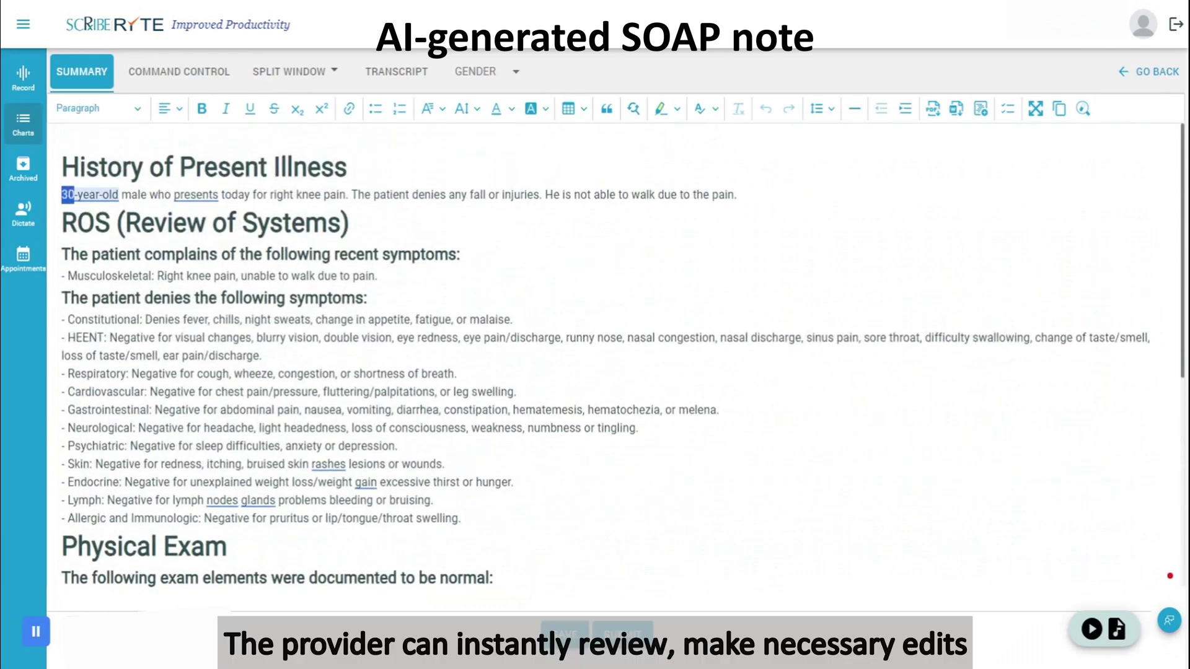
{"action": "scroll", "coordinate": [613, 373], "scroll_direction": "down", "scroll_amount": 4}
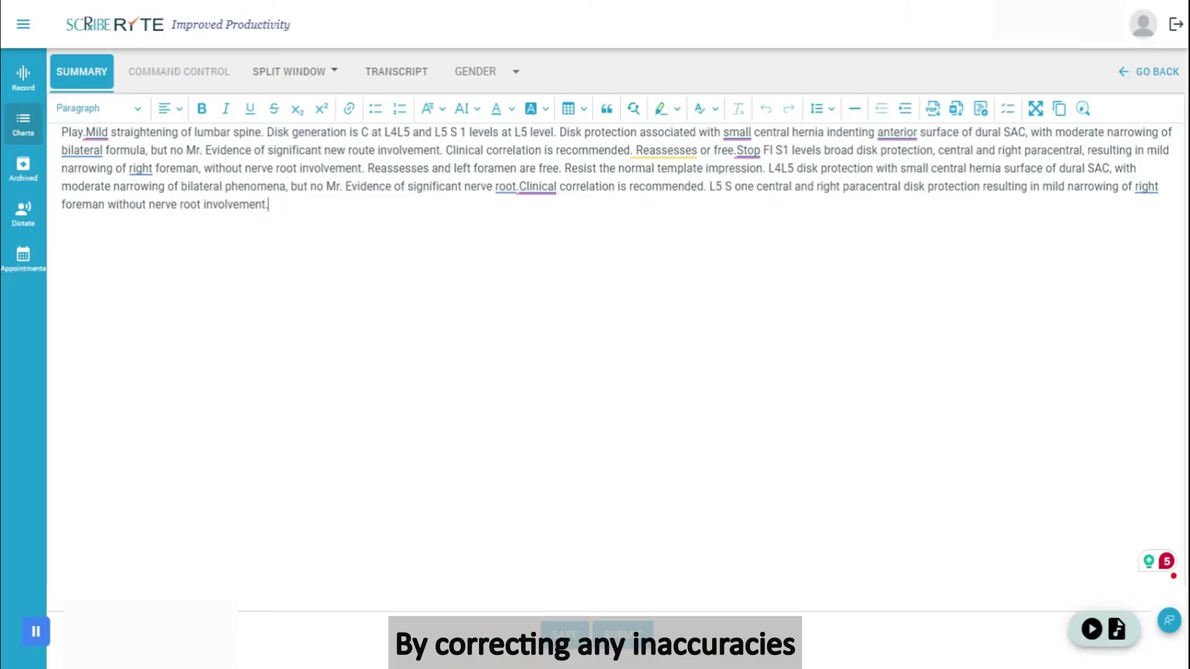
Select the whole dictated lumbar spine paragraph in the Summary editor
{"action": "mouse_move", "coordinate": [269, 205]}
{"action": "left_mouse_down"}
{"action": "mouse_move", "coordinate": [368, 169]}
{"action": "mouse_move", "coordinate": [156, 133]}
{"action": "left_mouse_up"}
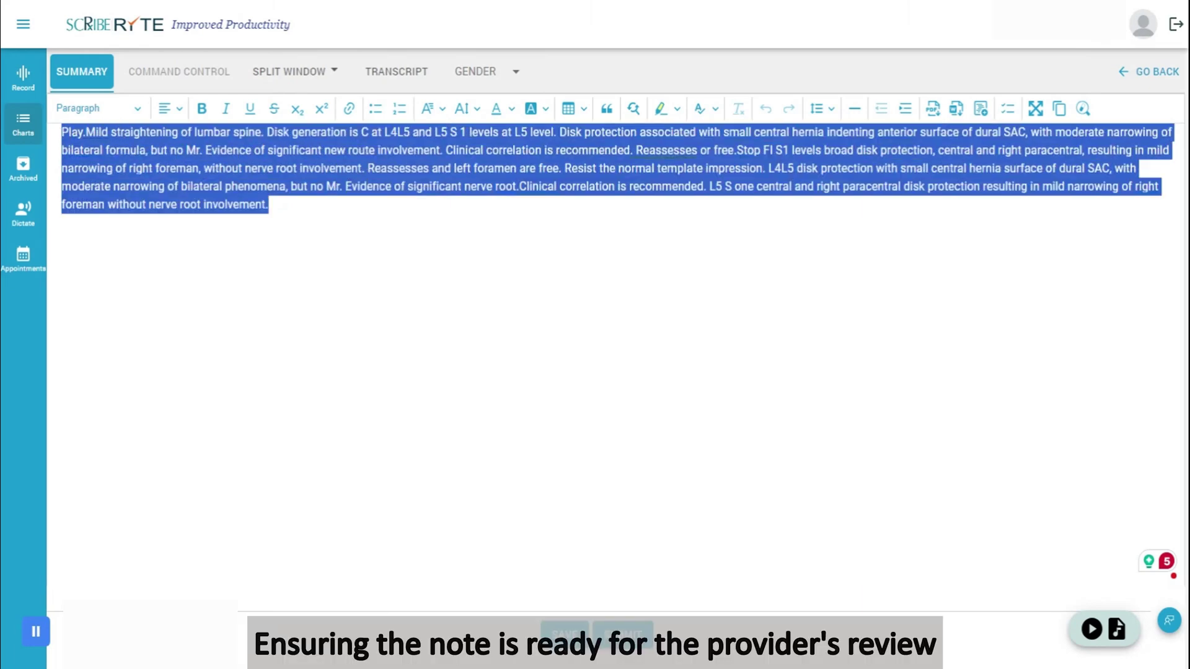